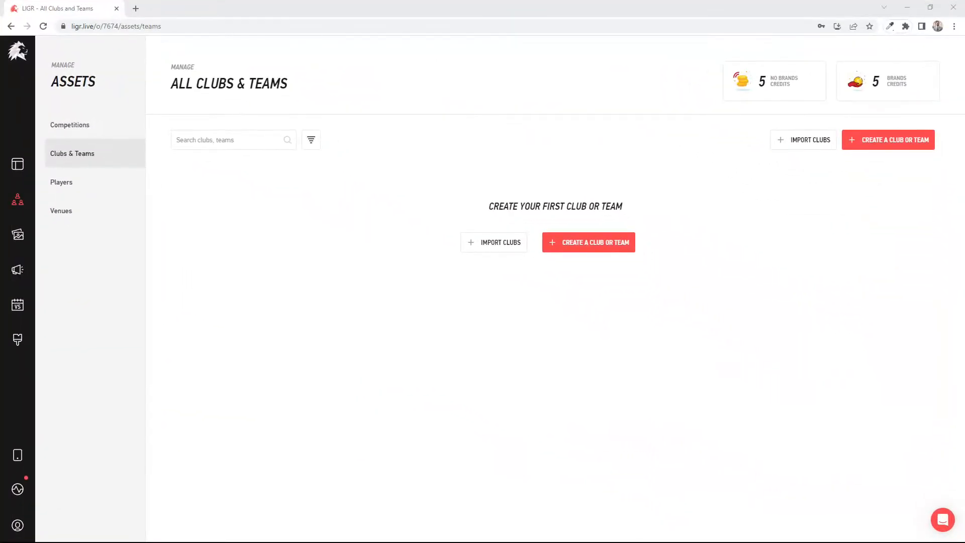
Review the general settings of the CSV Imports competition, then return to the clubs and teams overview.
{"action": "left_click", "coordinate": [105, 125]}
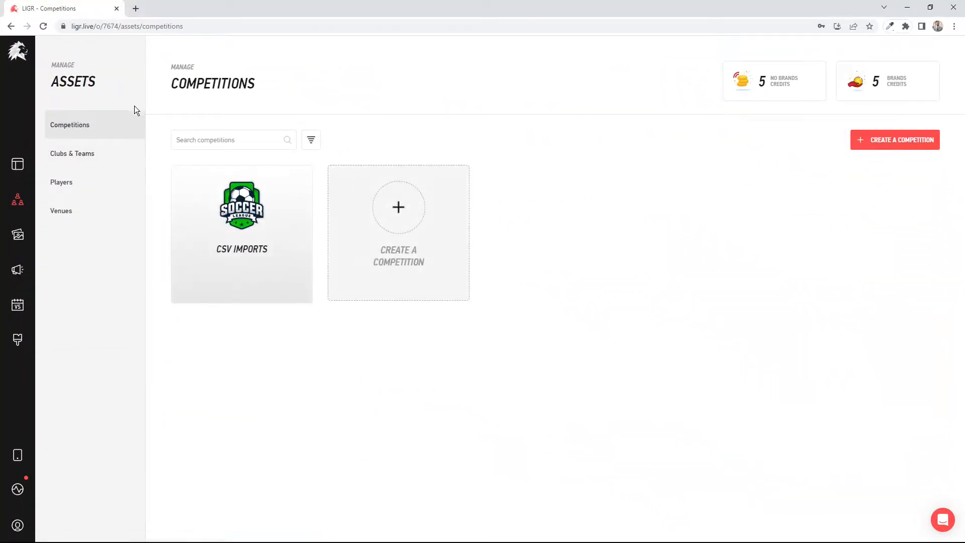
{"action": "left_click", "coordinate": [247, 229]}
{"action": "left_click", "coordinate": [358, 206]}
{"action": "left_click", "coordinate": [343, 157]}
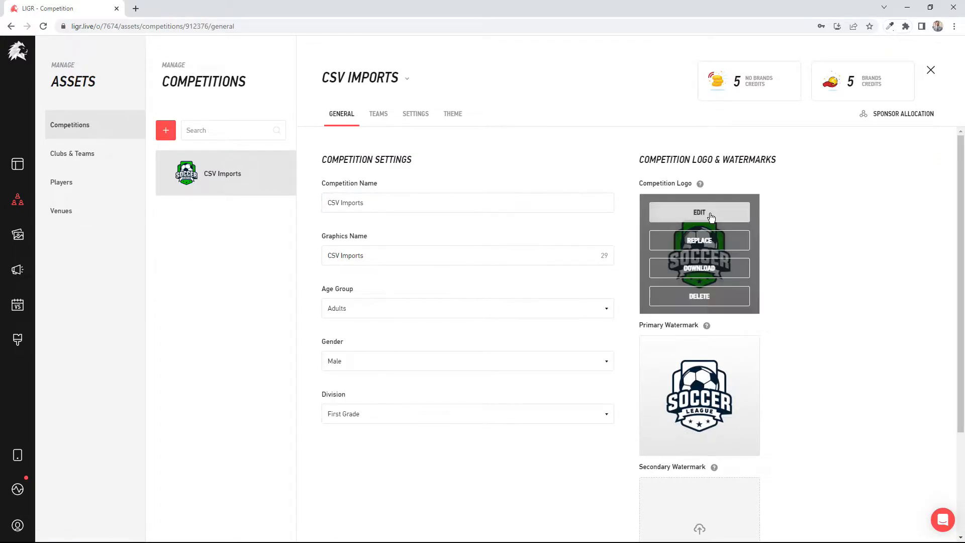
{"action": "left_click", "coordinate": [90, 153]}
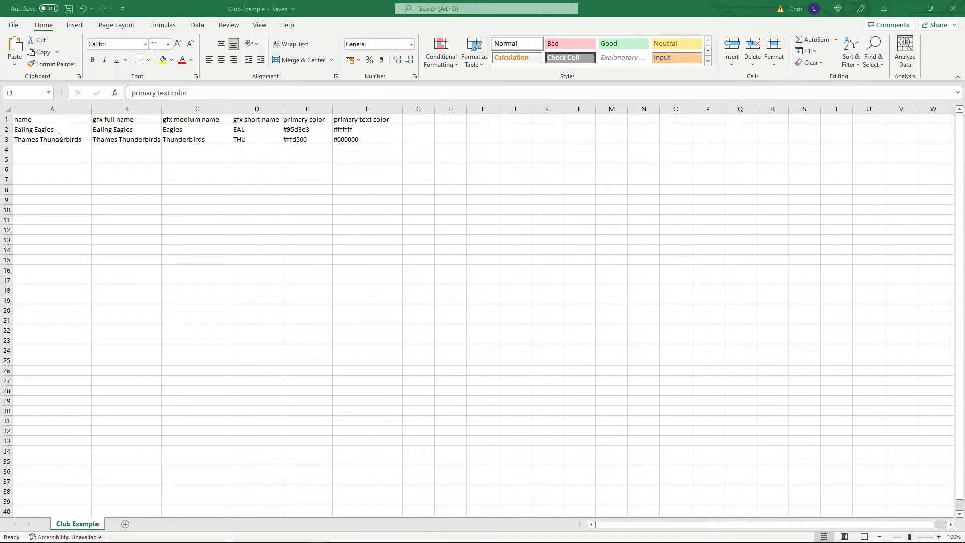
In the Club Example spreadsheet, add Staines Spartans as a new club in row 4 and copy that name into its gfx full name.
{"action": "left_click", "coordinate": [41, 152]}
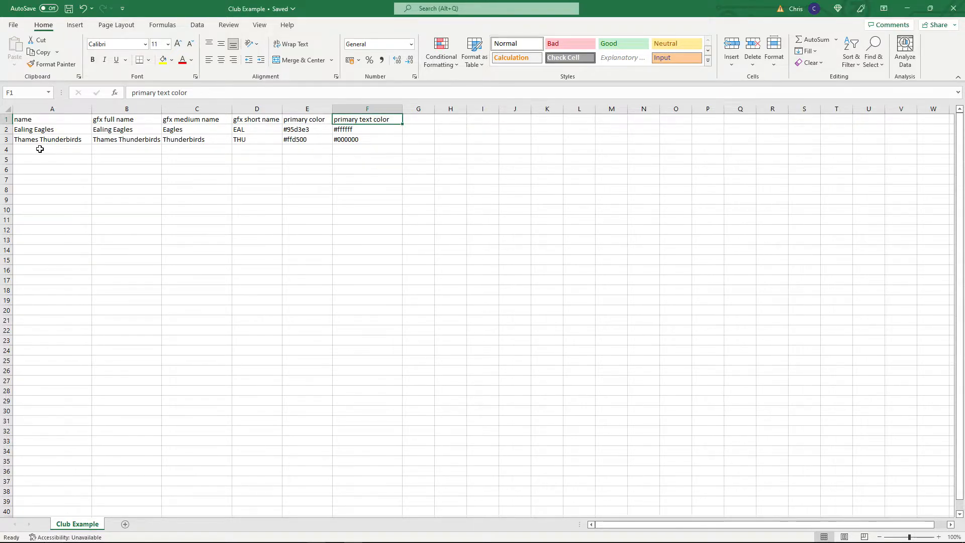
{"action": "left_click", "coordinate": [40, 149]}
{"action": "type", "text": "Staines Spartans"}
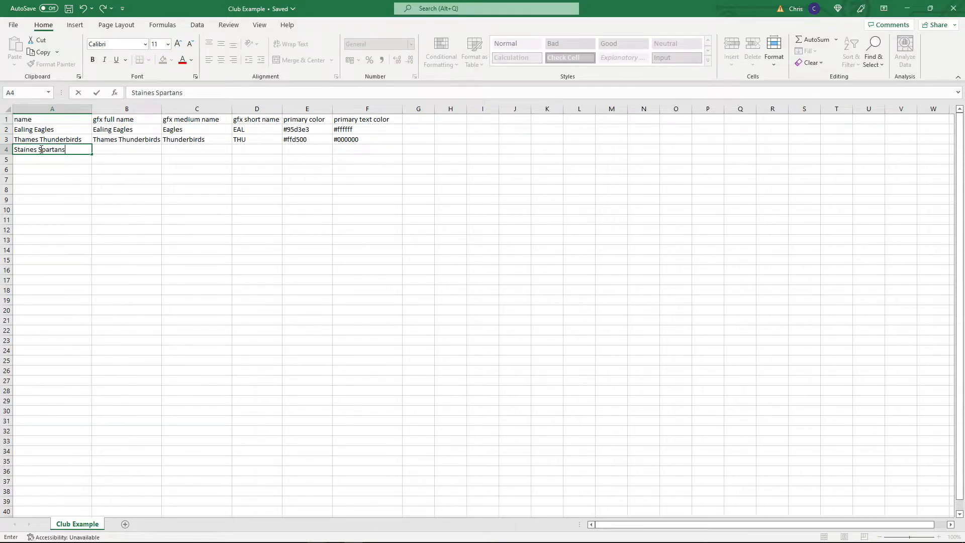
{"action": "key", "text": "Tab"}
{"action": "key", "text": "Left"}
{"action": "key", "text": "ctrl+c"}
{"action": "key", "text": "Right"}
{"action": "key", "text": "ctrl+v"}
{"action": "key", "text": "Right"}
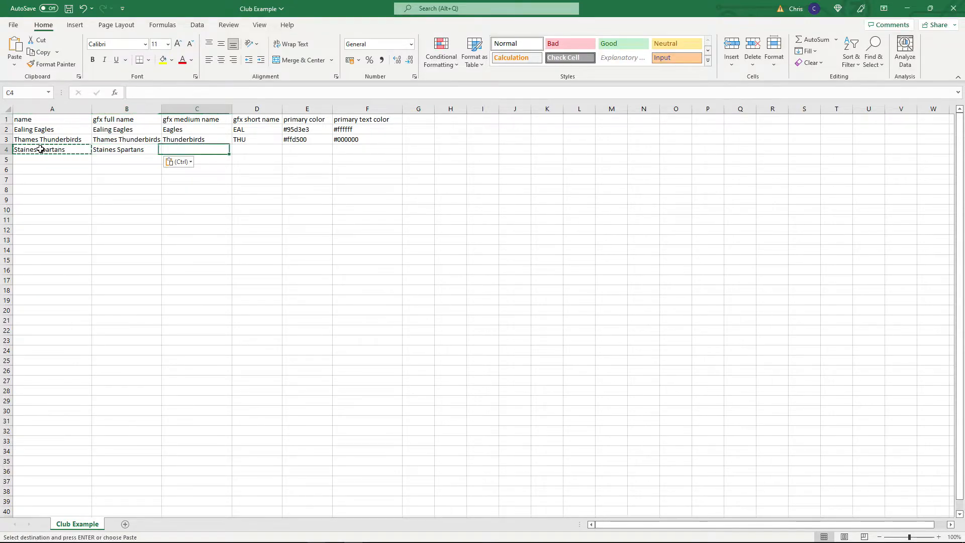
Give Staines Spartans the gfx medium name Spartans and the gfx short name SPA.
{"action": "type", "text": "Spartans"}
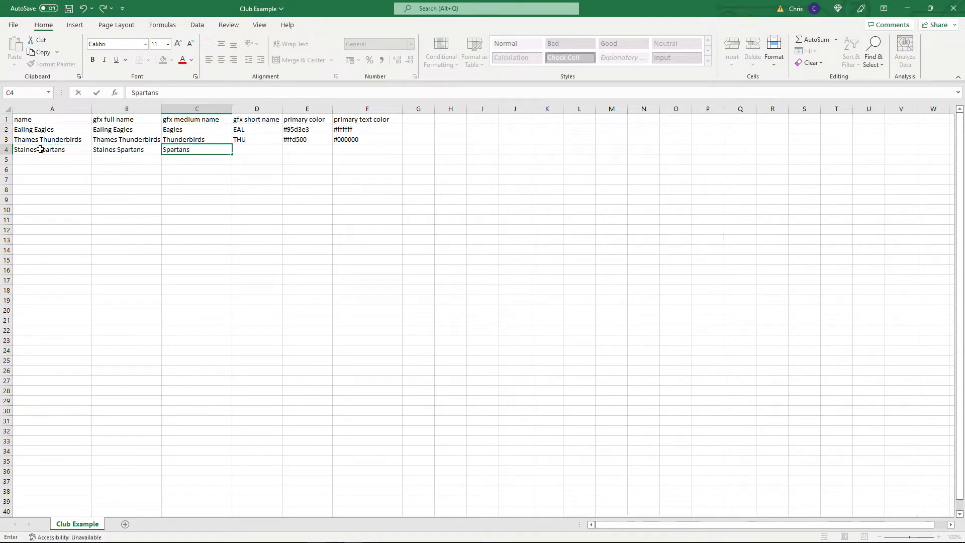
{"action": "key", "text": "Tab"}
{"action": "type", "text": "S"}
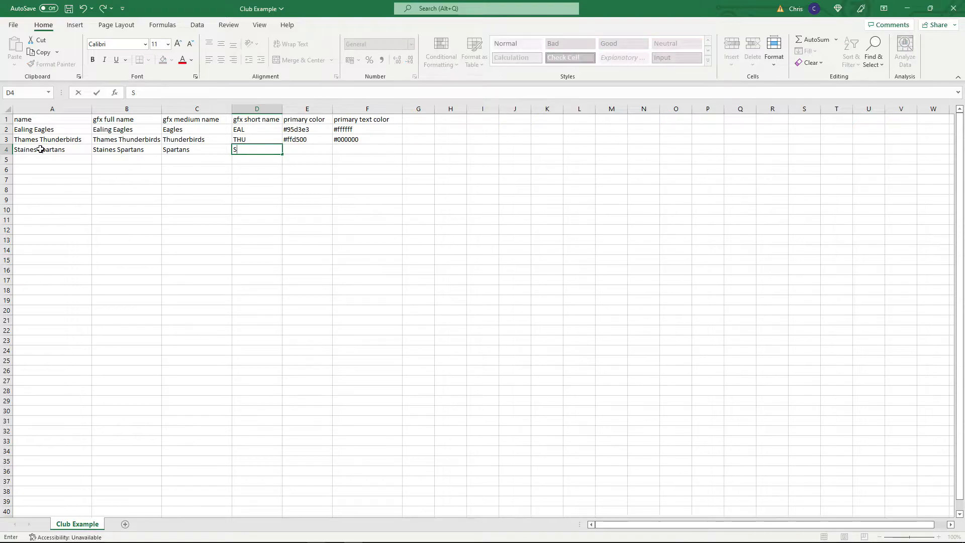
{"action": "type", "text": "PA"}
{"action": "key", "text": "Tab"}
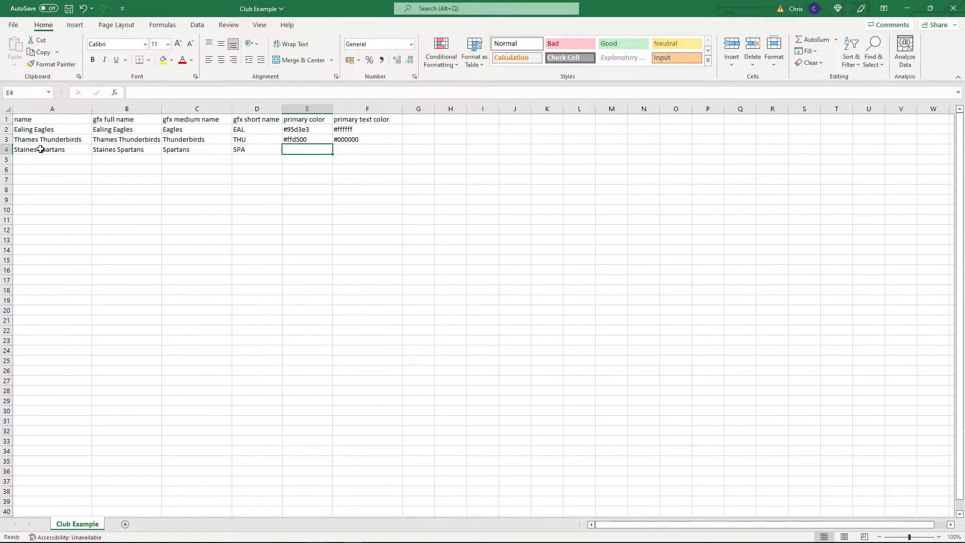
Set the Staines Spartans primary color to #000000 and primary text color to #ffffff, and save the file.
{"action": "type", "text": "#000000"}
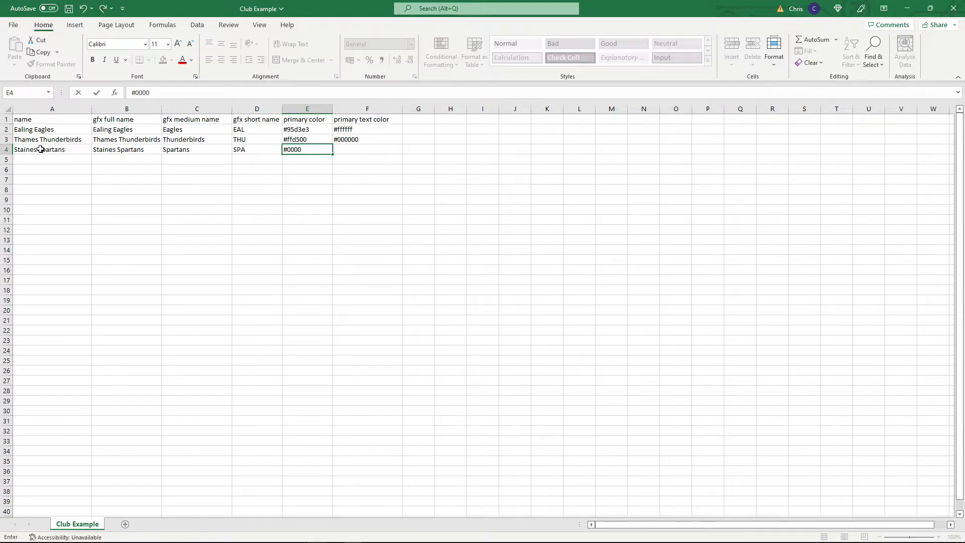
{"action": "key", "text": "Tab"}
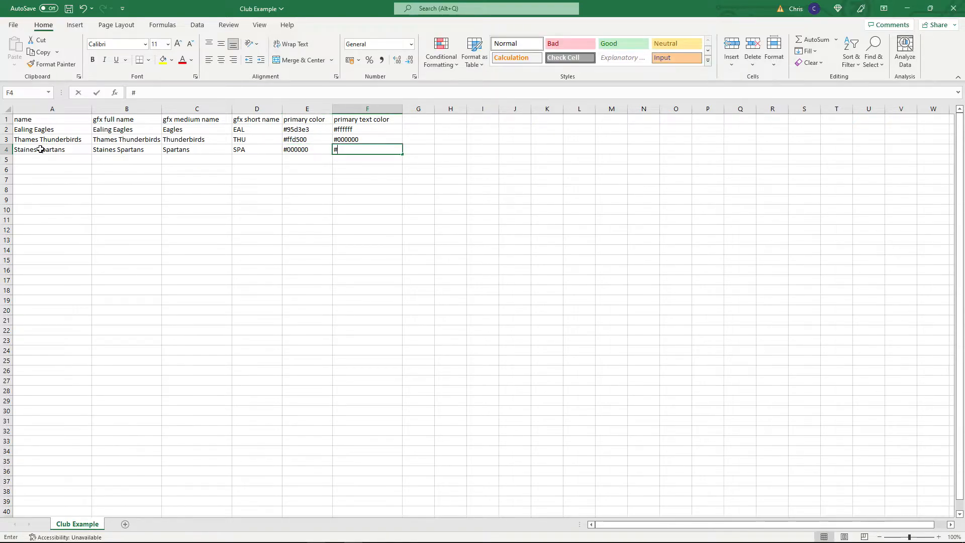
{"action": "type", "text": "#ffffff"}
{"action": "key", "text": "Tab"}
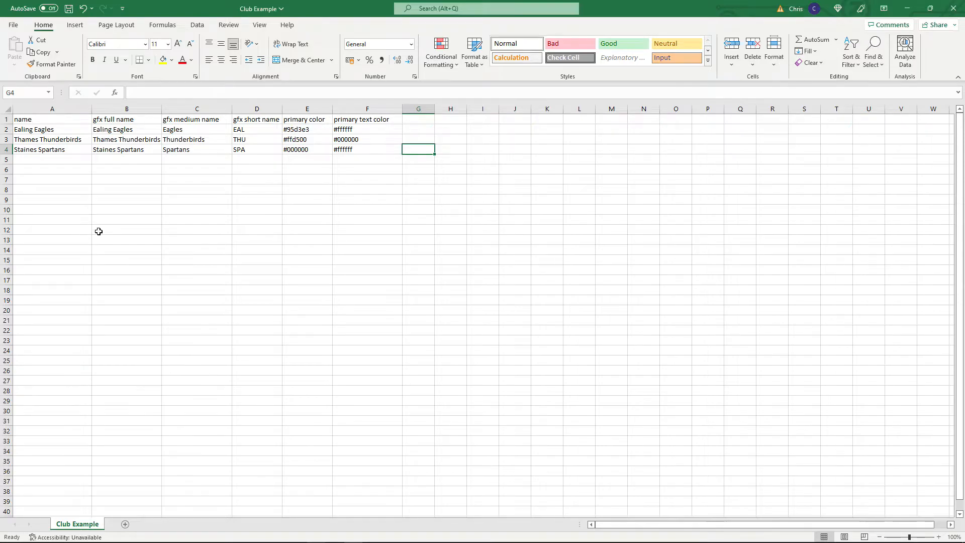
{"action": "left_click", "coordinate": [70, 11]}
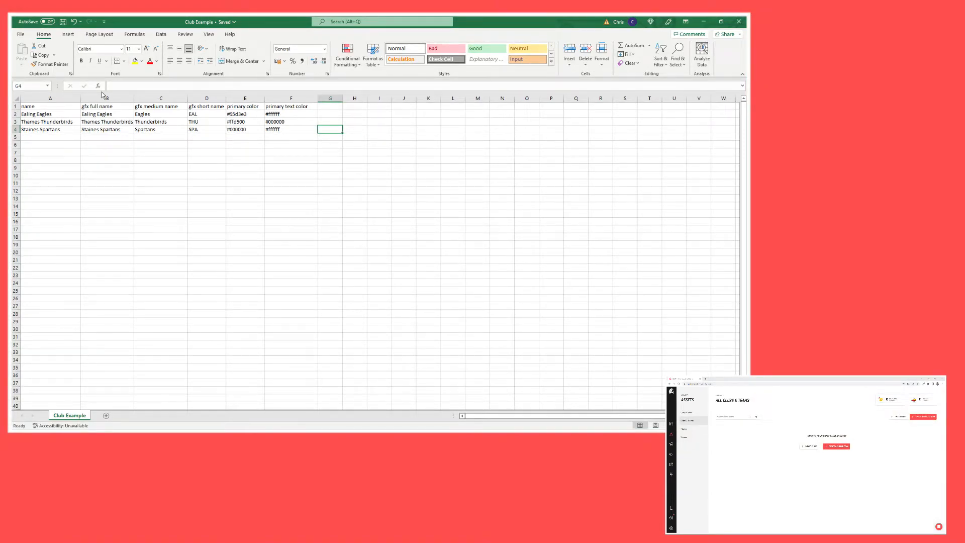
Save a copy of the spreadsheet as comma-delimited CSV named Club Example in the Desktop LIGR folder, replacing the existing file.
{"action": "left_click", "coordinate": [21, 35]}
{"action": "left_click", "coordinate": [41, 138]}
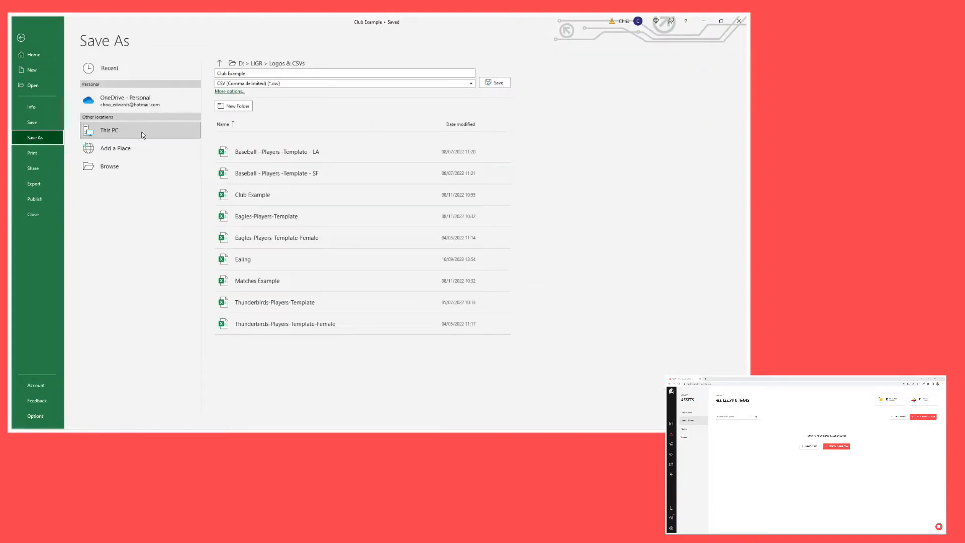
{"action": "left_click", "coordinate": [220, 63]}
{"action": "left_click", "coordinate": [220, 64]}
{"action": "left_click", "coordinate": [219, 64]}
{"action": "left_click", "coordinate": [237, 142]}
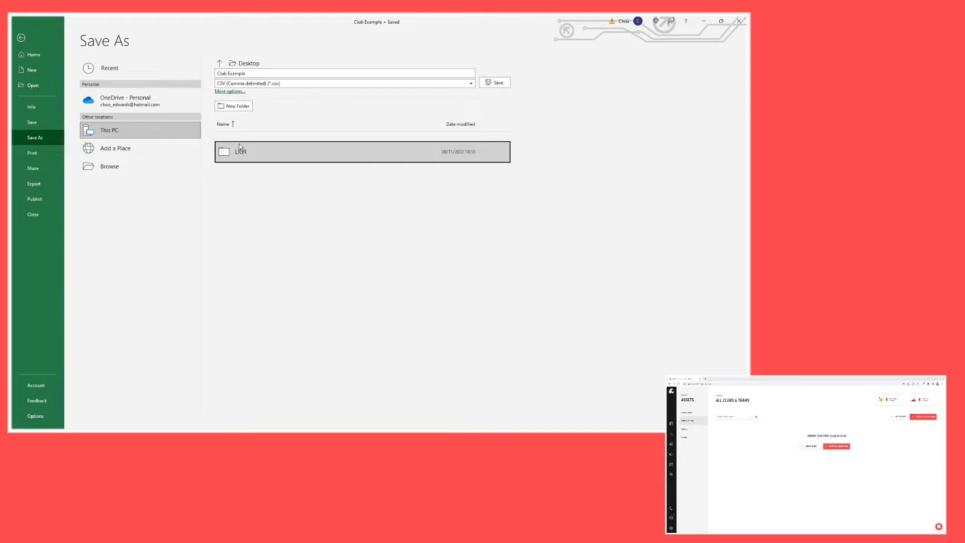
{"action": "left_click", "coordinate": [241, 151]}
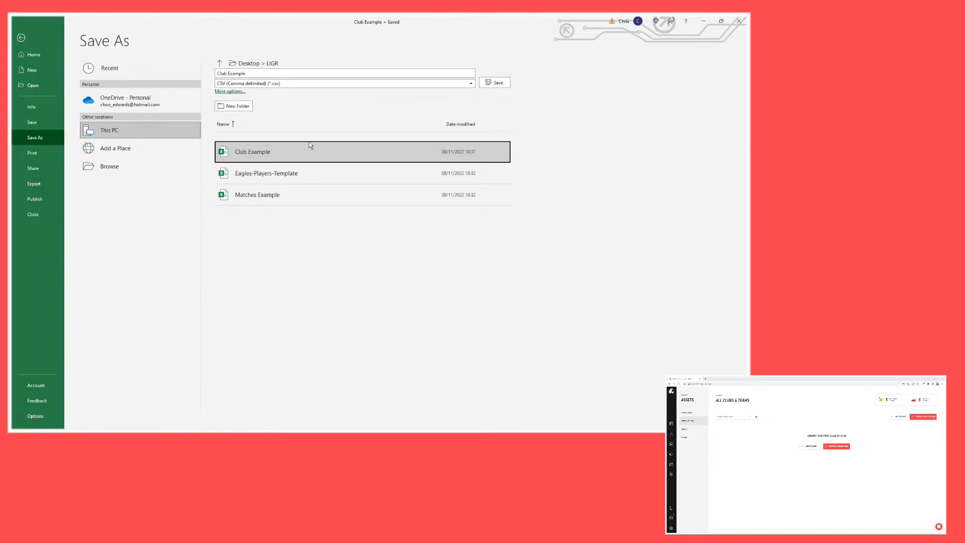
{"action": "left_click", "coordinate": [493, 82]}
{"action": "left_click", "coordinate": [387, 254]}
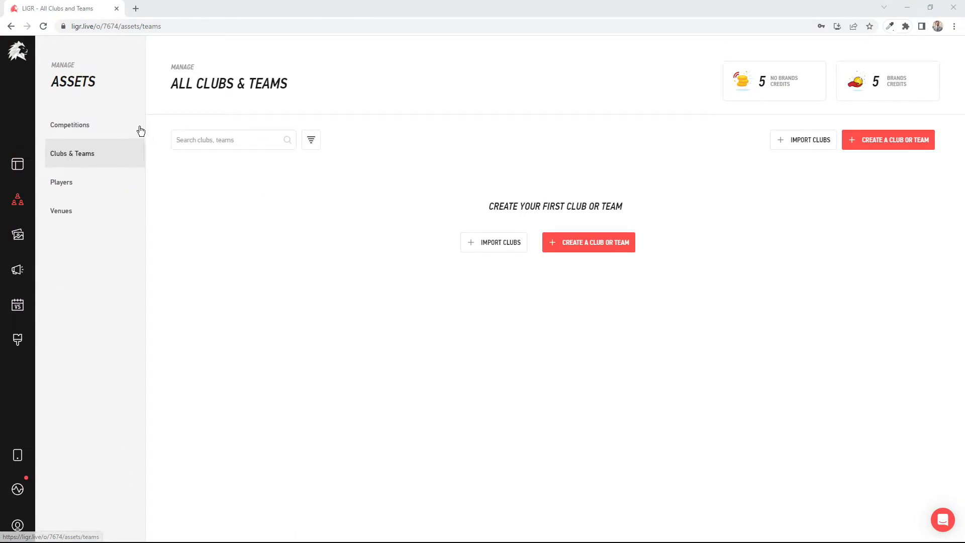
Switch to LIGR in the browser, start a club import from Clubs & Teams, and upload the Club Example CSV file.
{"action": "left_click", "coordinate": [112, 131]}
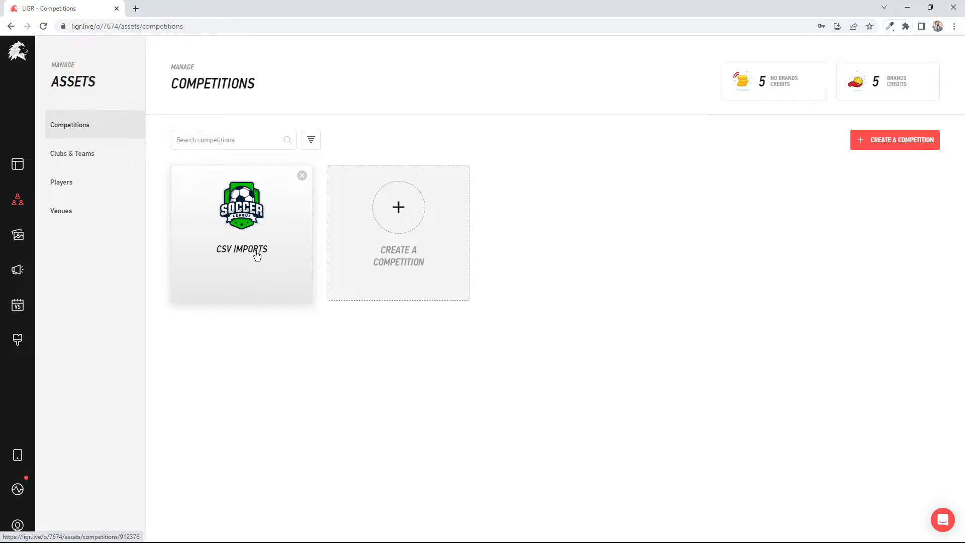
{"action": "left_click", "coordinate": [76, 159]}
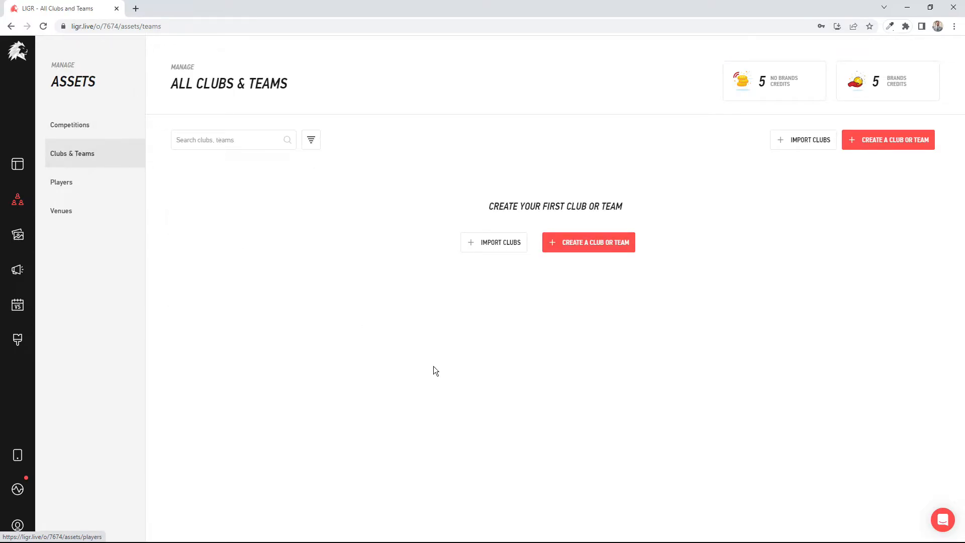
{"action": "left_click", "coordinate": [474, 246]}
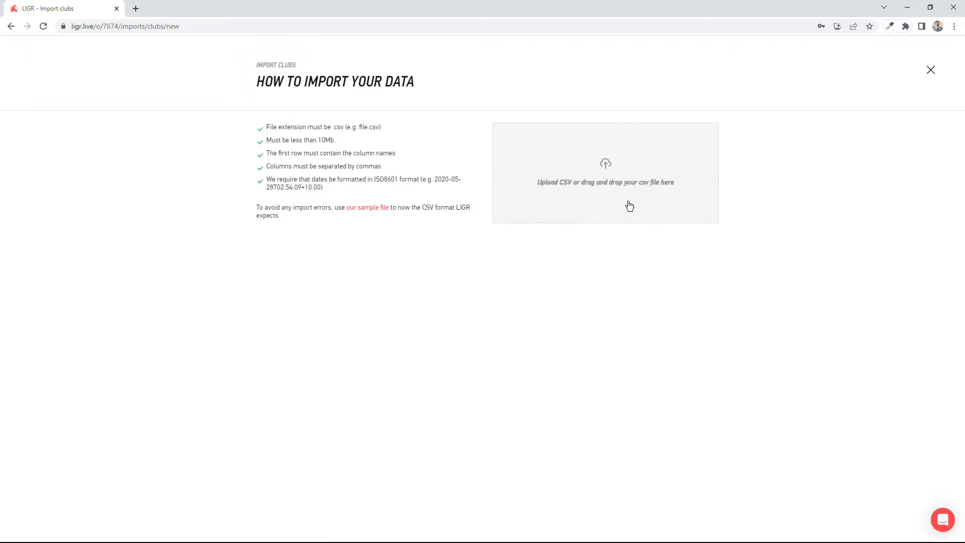
{"action": "left_click", "coordinate": [610, 171]}
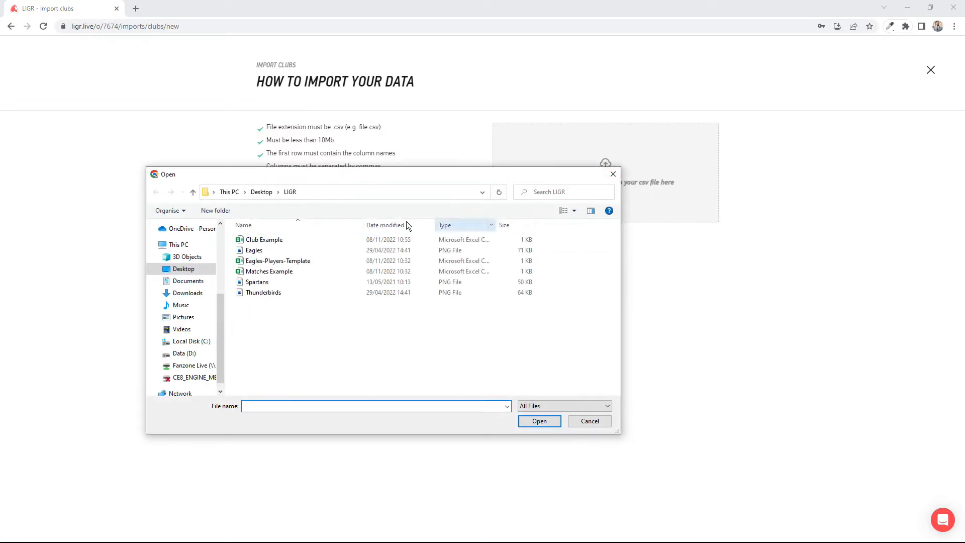
{"action": "left_click_drag", "start_coordinate": [327, 169], "coordinate": [291, 59]}
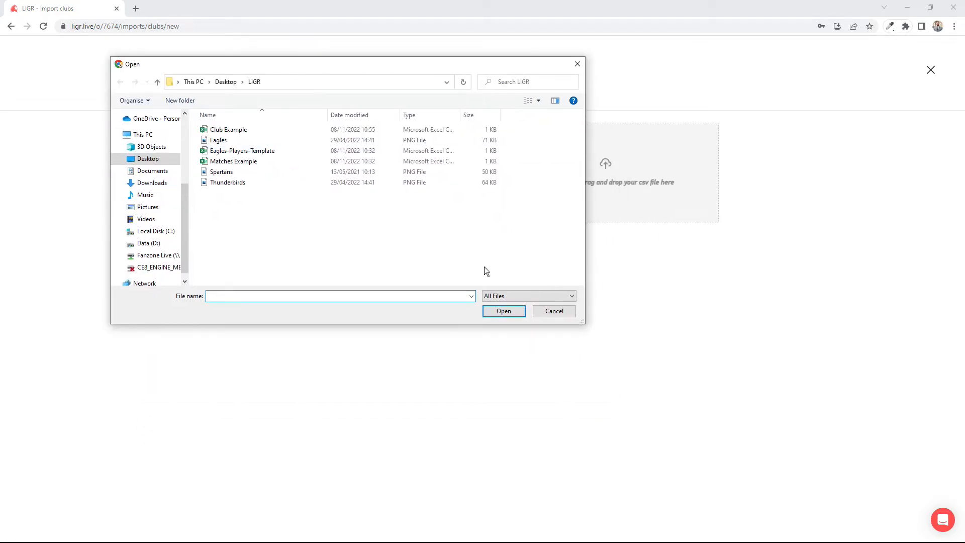
{"action": "double_click", "coordinate": [232, 131]}
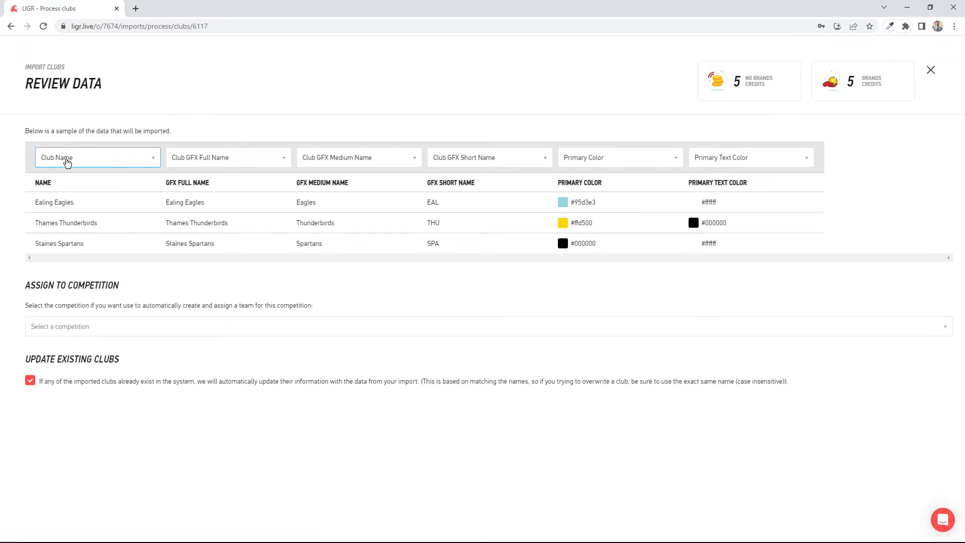
Keep the first column mapped to Club Name, assign the clubs to the CSV Imports competition, and import the data.
{"action": "left_click", "coordinate": [70, 159]}
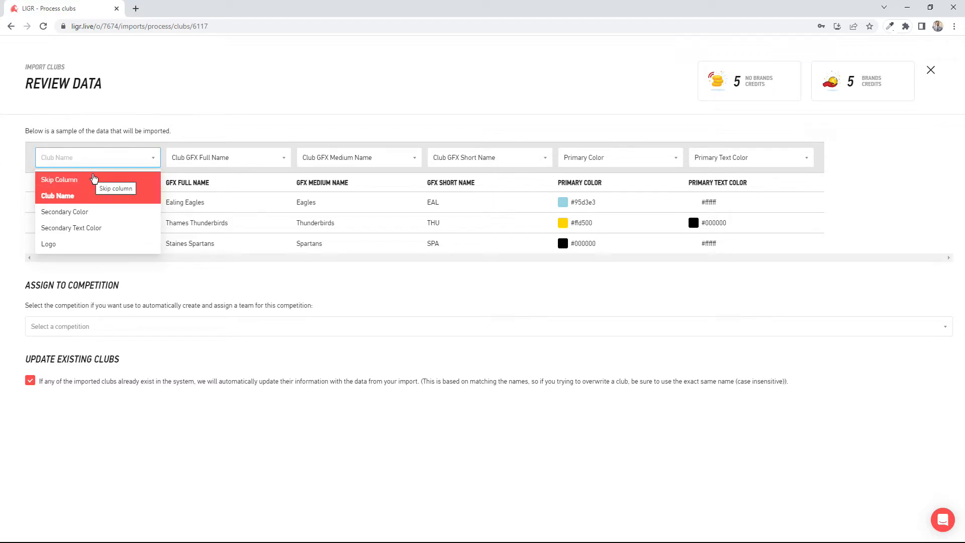
{"action": "left_click", "coordinate": [105, 165]}
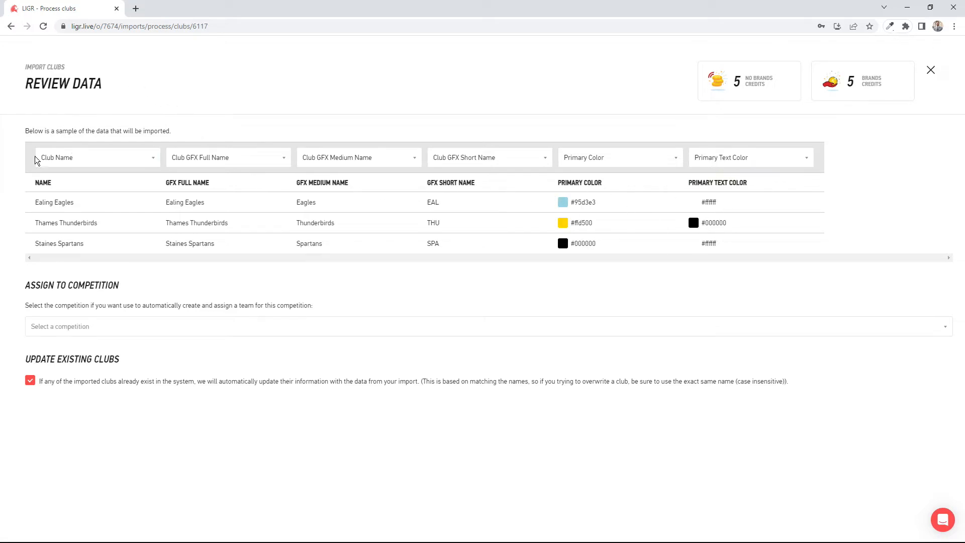
{"action": "left_click", "coordinate": [80, 326]}
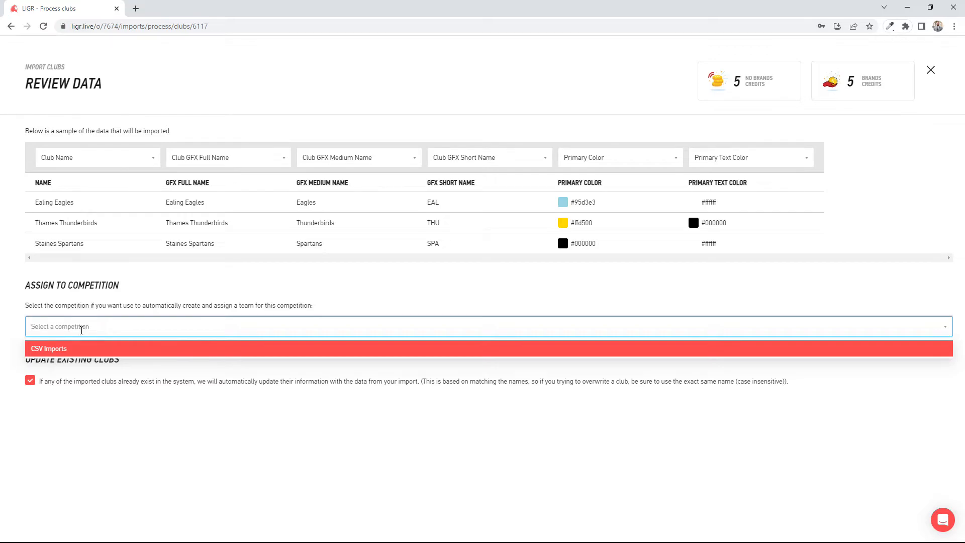
{"action": "left_click", "coordinate": [63, 352]}
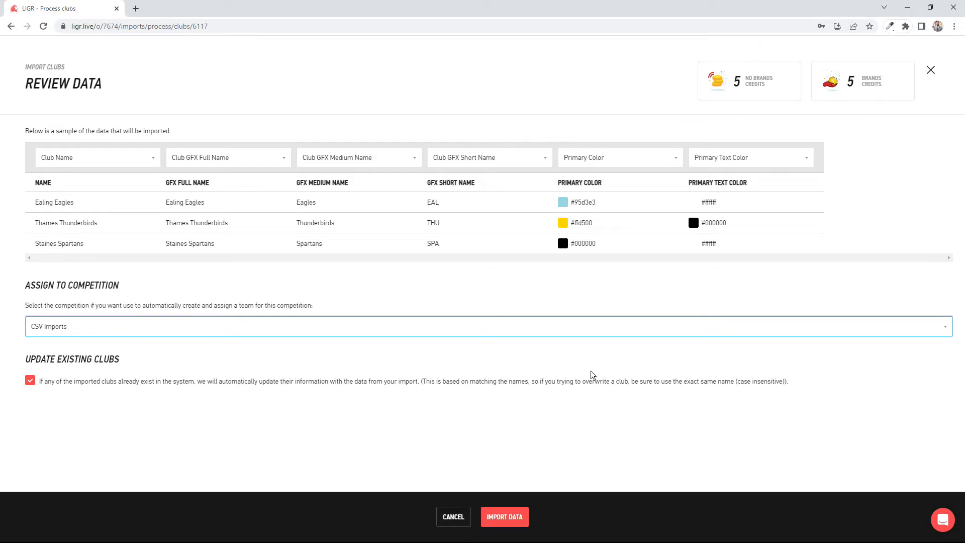
{"action": "left_click", "coordinate": [504, 516]}
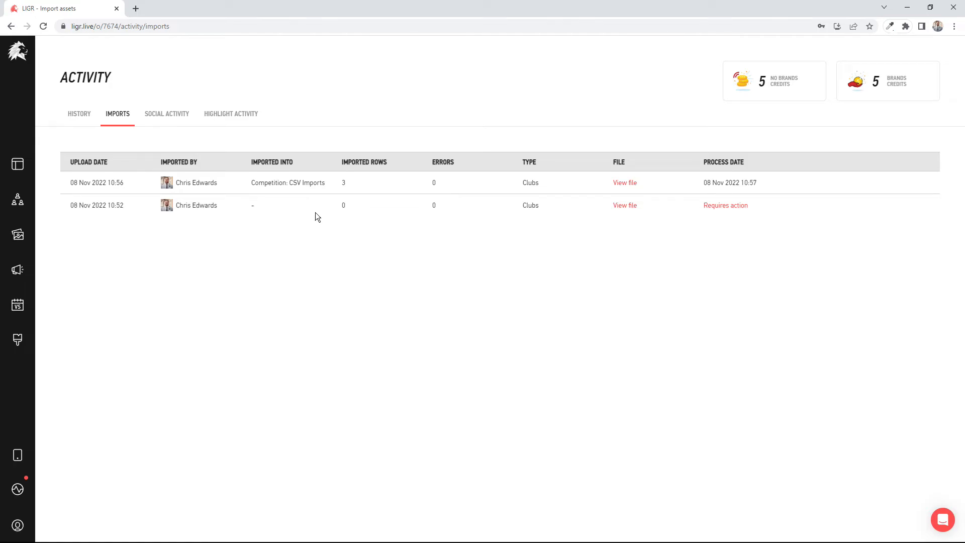
Open the imported Ealing Eagles club, upload the Eagles PNG file as its club logo, and save the club.
{"action": "left_click", "coordinate": [18, 201]}
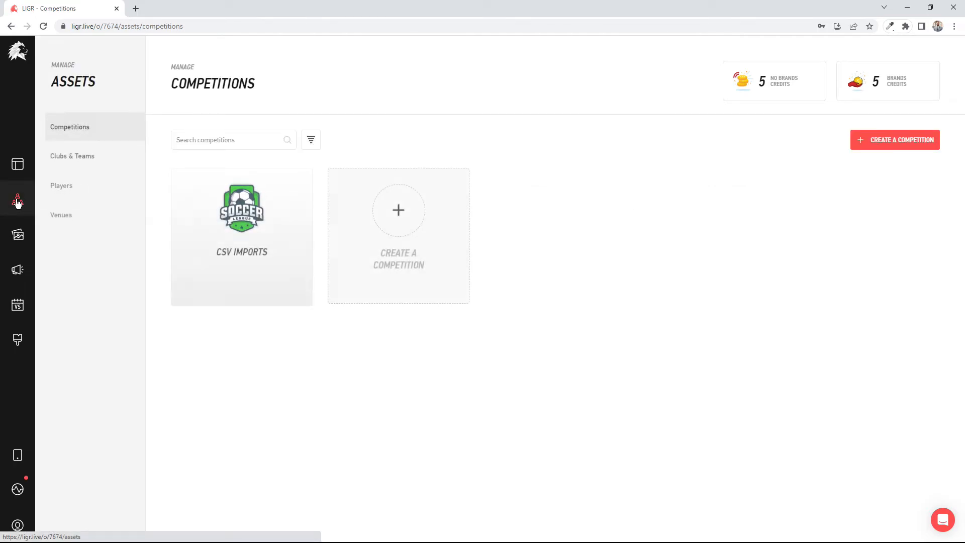
{"action": "left_click", "coordinate": [75, 160]}
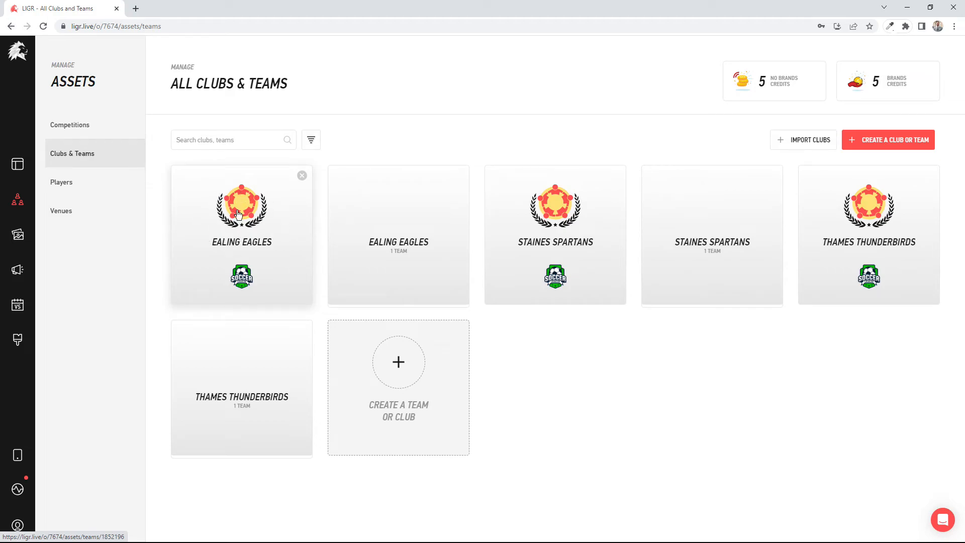
{"action": "left_click", "coordinate": [386, 224]}
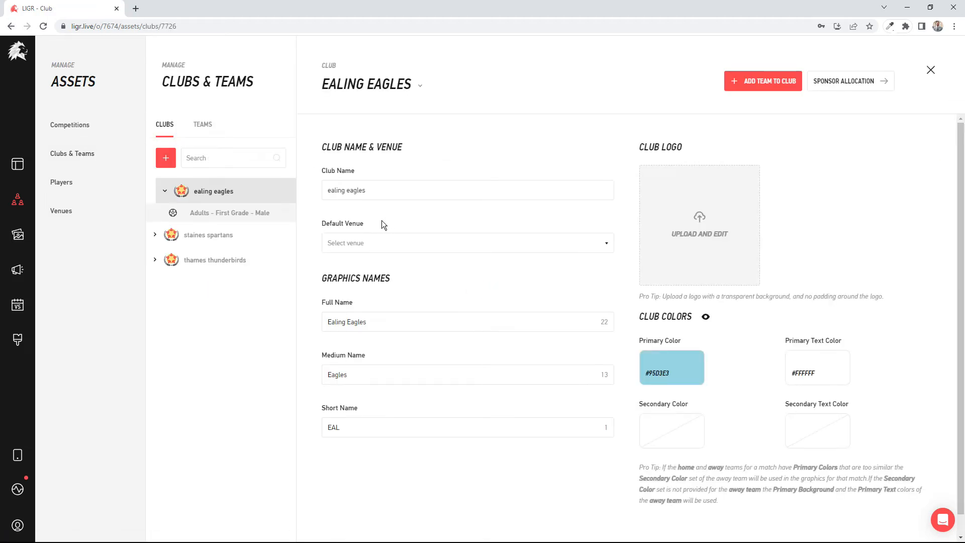
{"action": "left_click", "coordinate": [363, 190]}
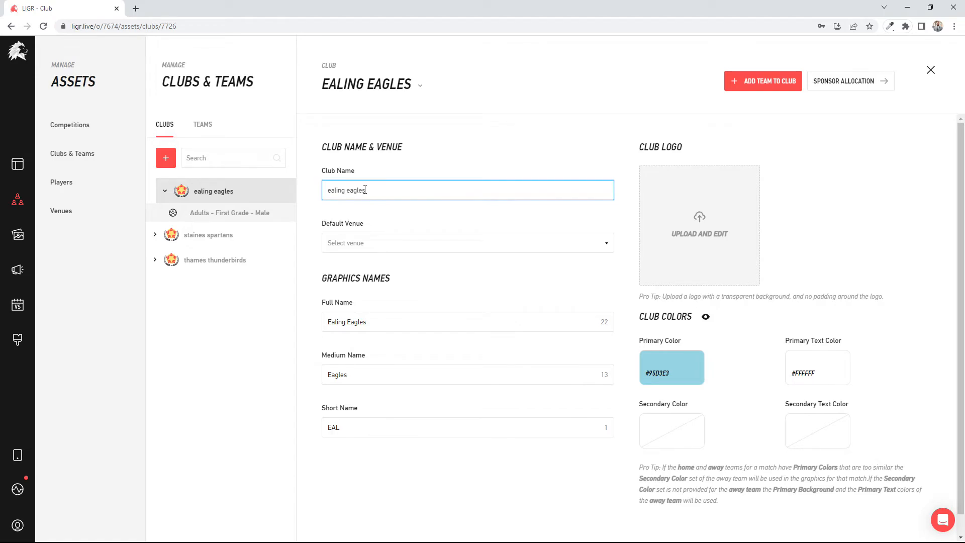
{"action": "left_click", "coordinate": [699, 206]}
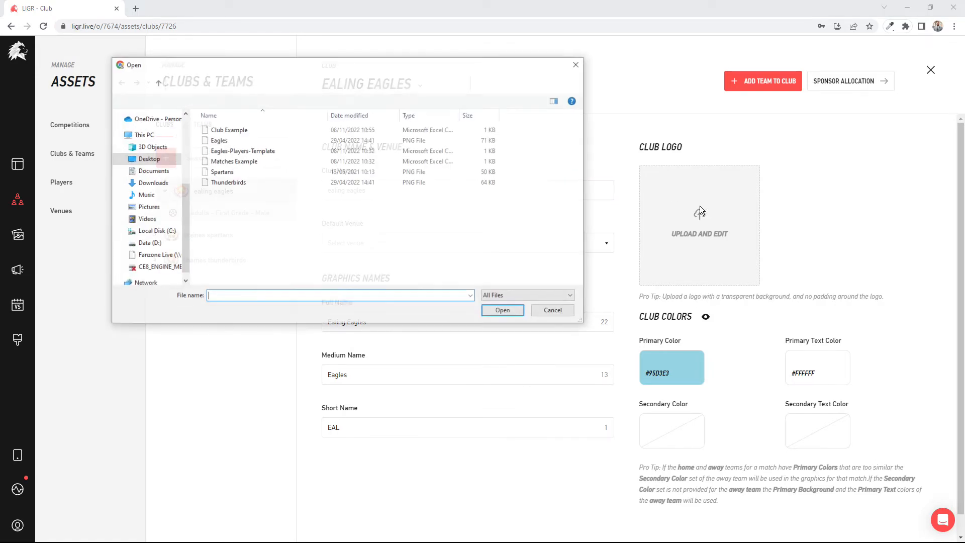
{"action": "double_click", "coordinate": [221, 141]}
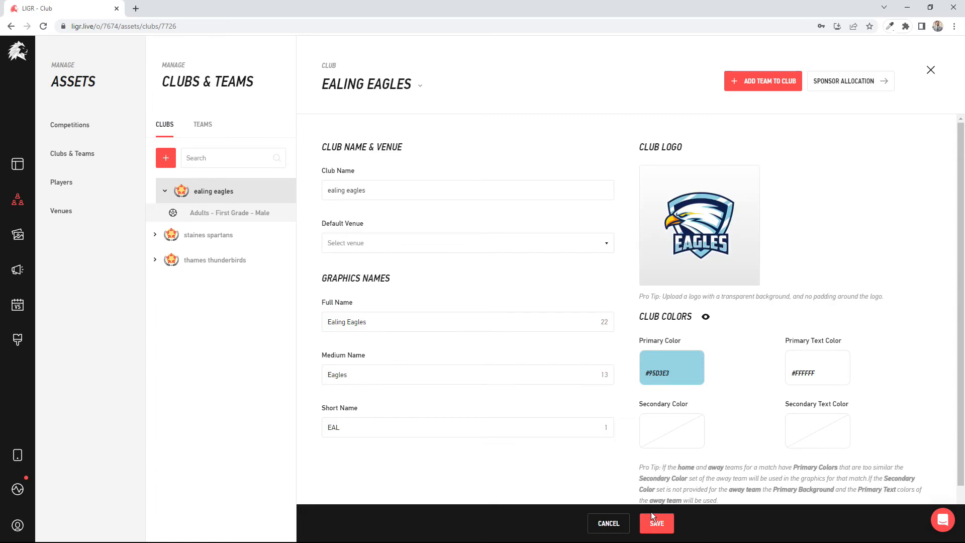
{"action": "left_click", "coordinate": [654, 524]}
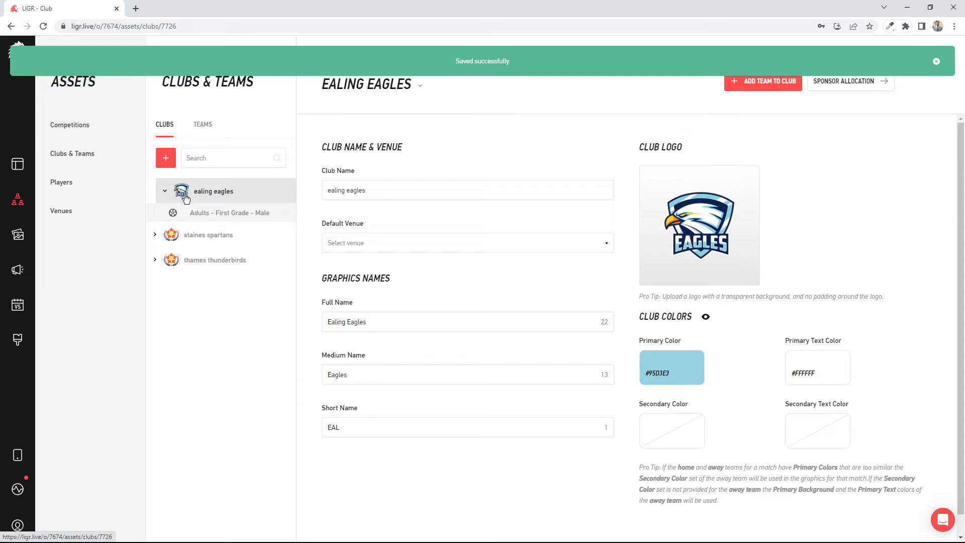
Open the Staines Spartans club, upload the Spartans PNG file as its club logo, and save the club.
{"action": "left_click", "coordinate": [202, 235]}
{"action": "left_click", "coordinate": [707, 217]}
{"action": "double_click", "coordinate": [236, 172]}
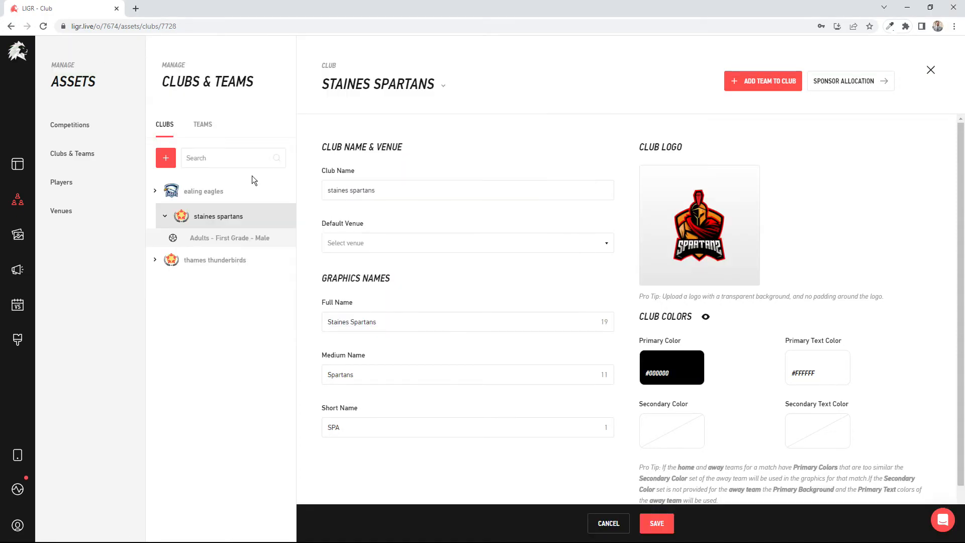
{"action": "mouse_move", "coordinate": [730, 264]}
{"action": "left_click", "coordinate": [653, 522]}
Open the Thames Thunderbirds club and upload the Thunderbirds PNG file as its club logo.
{"action": "left_click", "coordinate": [219, 264]}
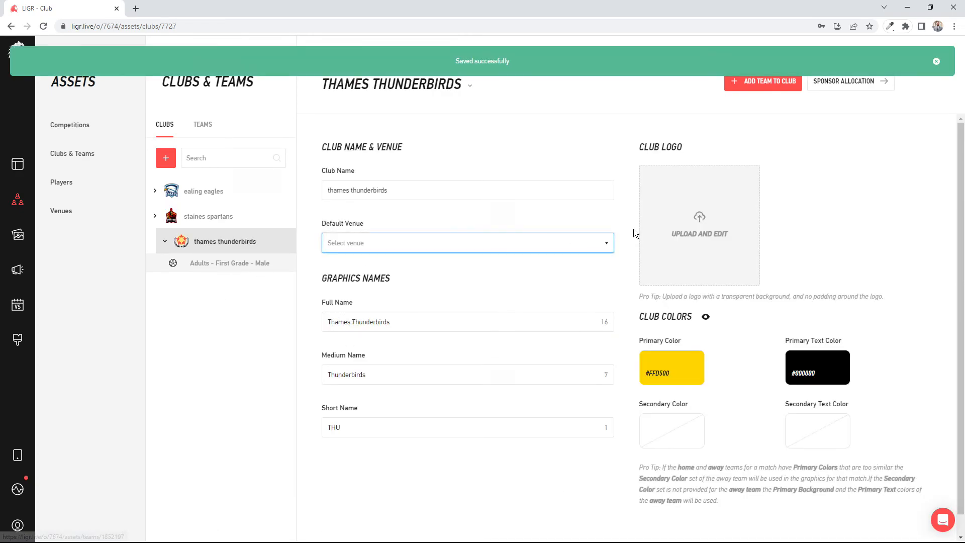
{"action": "double_click", "coordinate": [241, 183]}
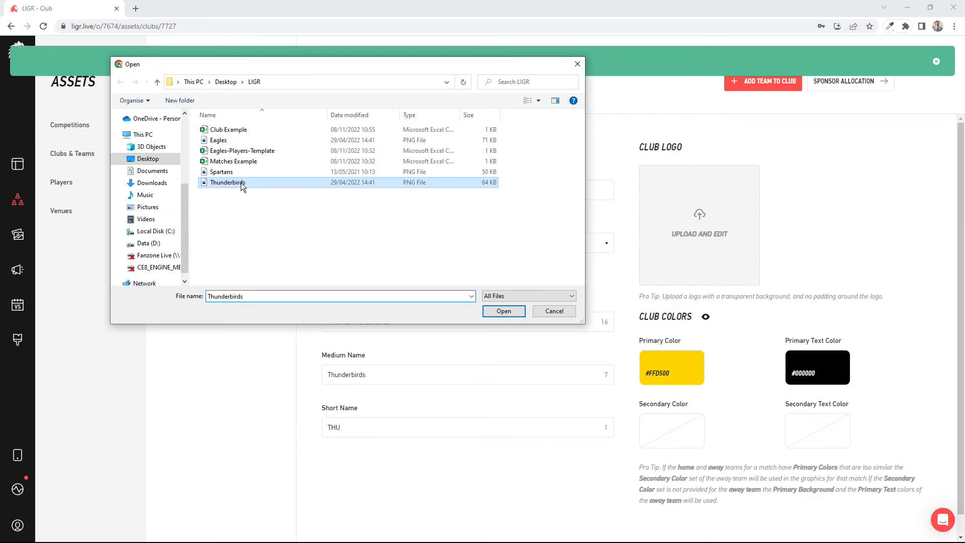
{"action": "left_click", "coordinate": [395, 191]}
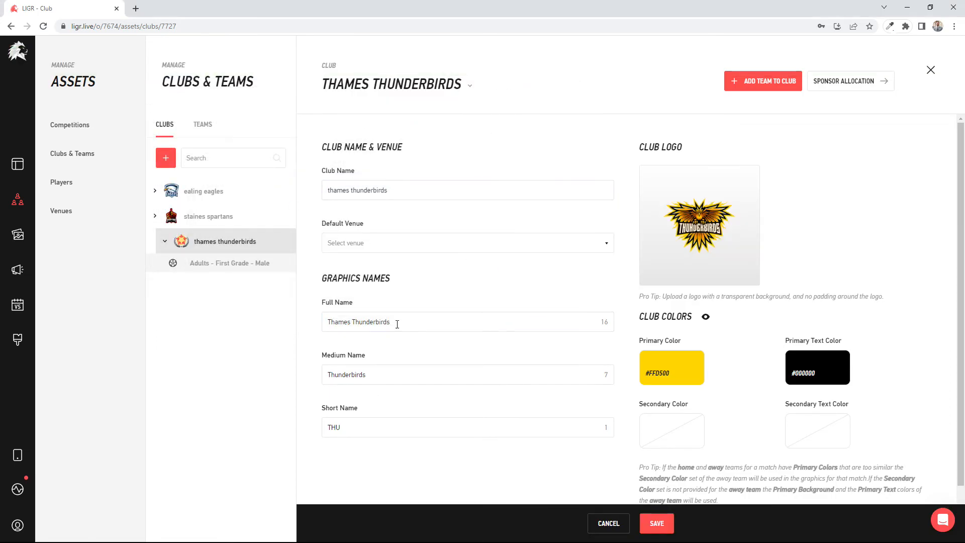
Copy the Full Name "Thames Thunderbirds" into the Club Name to capitalize it, and save the club.
{"action": "left_click_drag", "start_coordinate": [397, 322], "coordinate": [294, 317]}
{"action": "key", "text": "ctrl+c"}
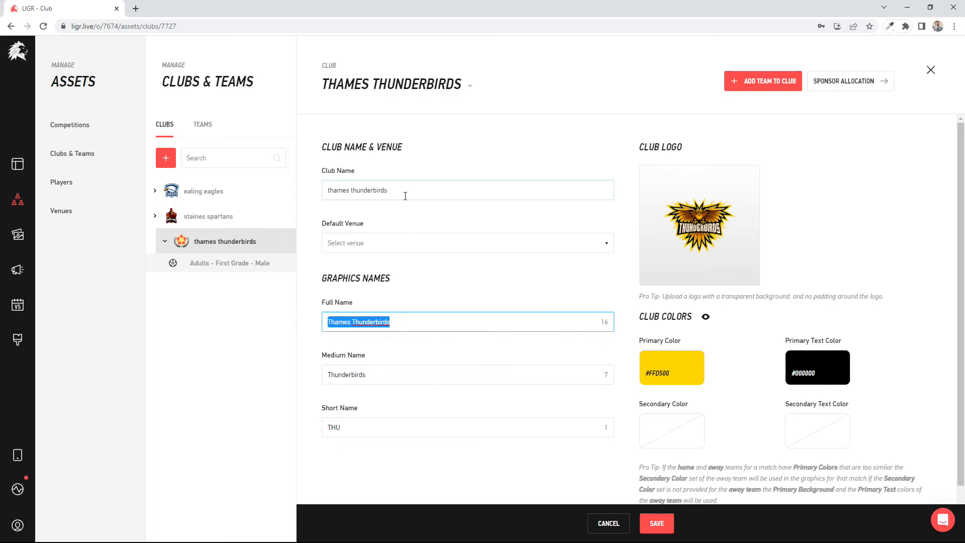
{"action": "triple_click", "coordinate": [402, 195]}
{"action": "key", "text": "ctrl+v"}
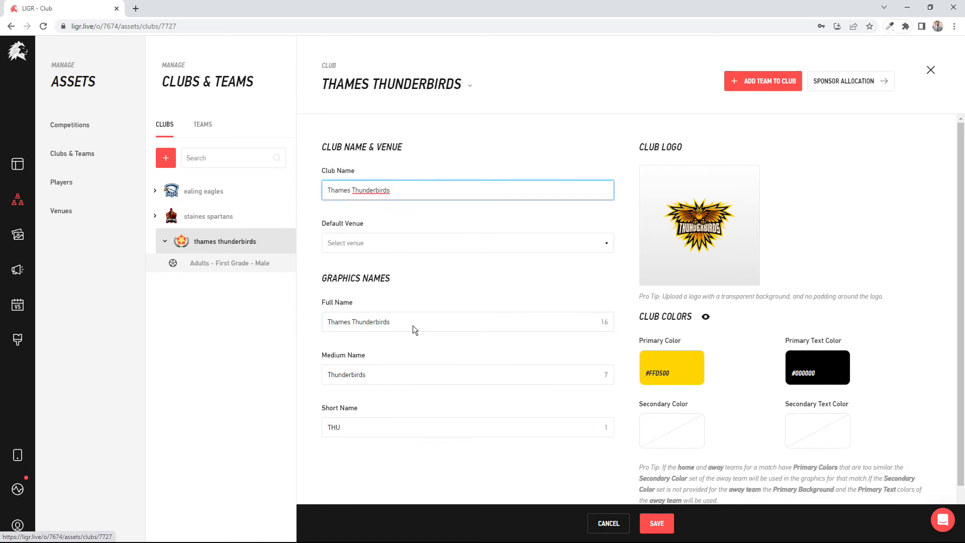
{"action": "left_click", "coordinate": [659, 524]}
Open the Staines Spartans club, replace its Club Name with the capitalized Full Name "Staines Spartans", and save.
{"action": "left_click", "coordinate": [221, 222]}
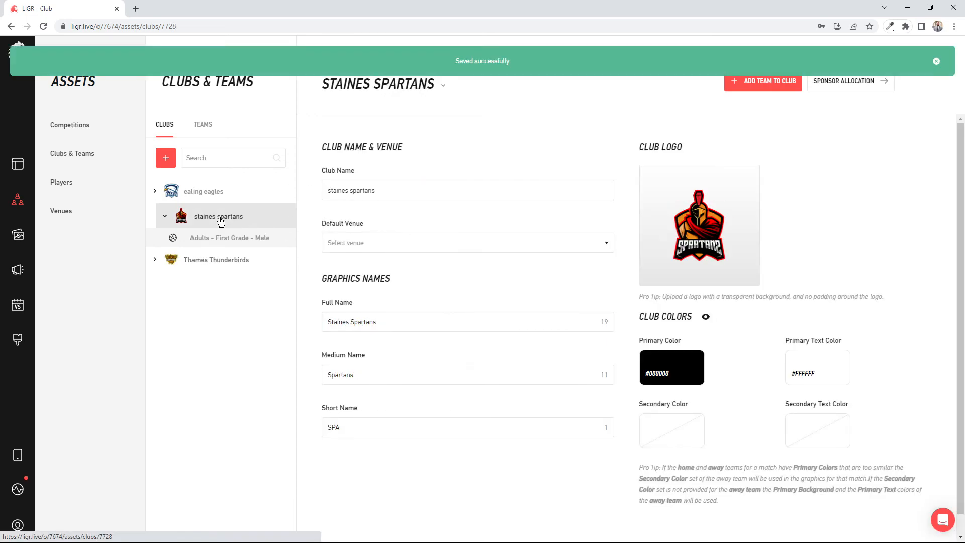
{"action": "left_click_drag", "start_coordinate": [388, 322], "coordinate": [302, 316]}
{"action": "key", "text": "ctrl+c"}
{"action": "triple_click", "coordinate": [375, 196]}
{"action": "key", "text": "ctrl+v"}
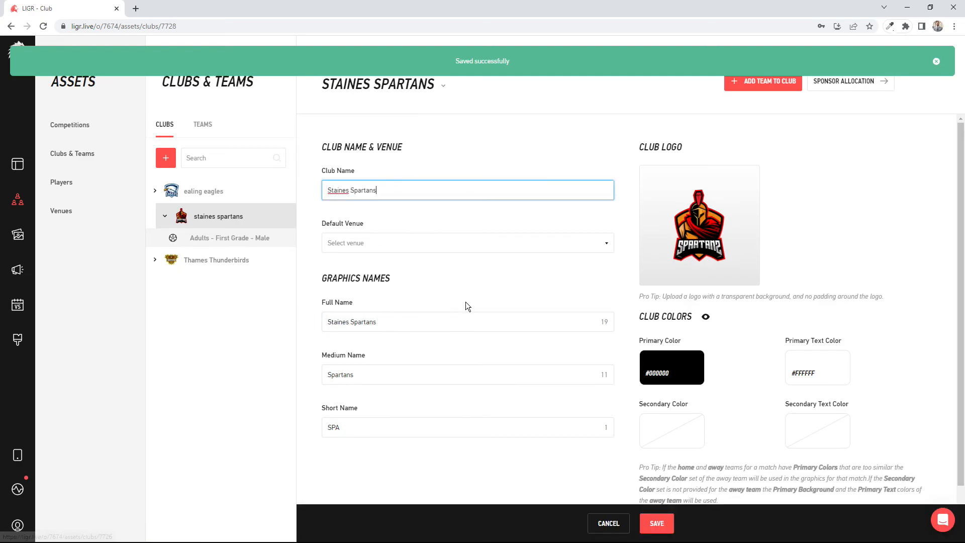
{"action": "left_click", "coordinate": [657, 524]}
Open the Ealing Eagles club, replace its Club Name with the capitalized "Ealing Eagles", and save.
{"action": "left_click", "coordinate": [207, 191]}
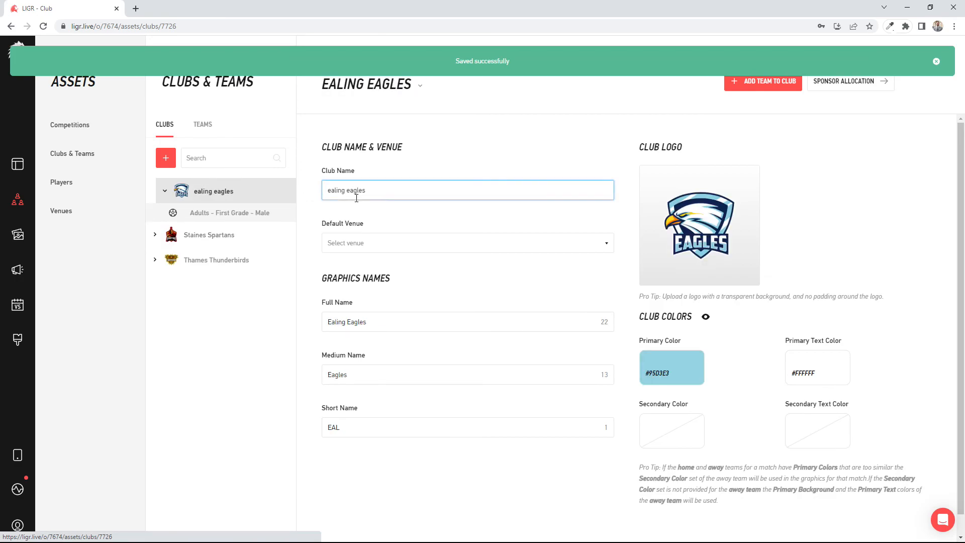
{"action": "left_click_drag", "start_coordinate": [344, 322], "coordinate": [297, 322]}
{"action": "left_click", "coordinate": [308, 320]}
{"action": "left_click_drag", "start_coordinate": [438, 190], "coordinate": [317, 205]}
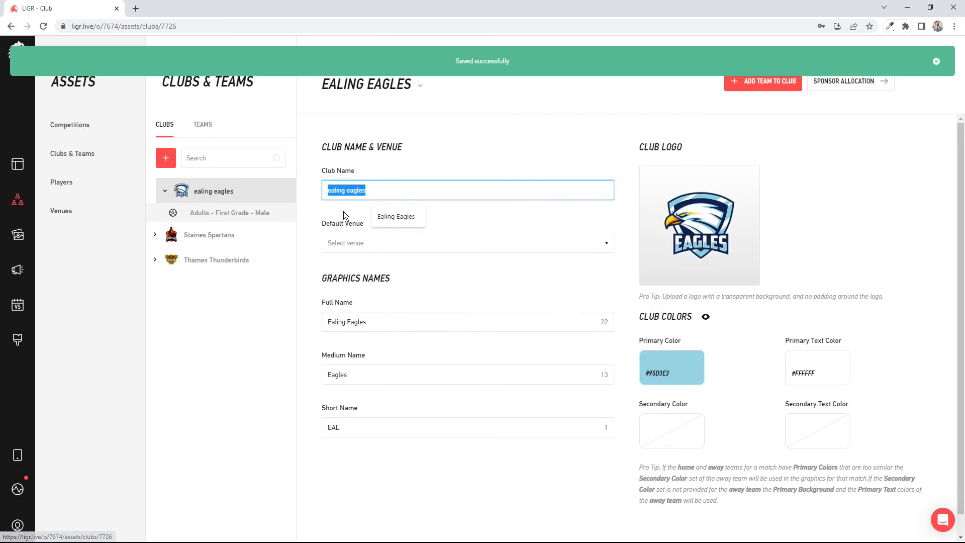
{"action": "left_click", "coordinate": [398, 217]}
{"action": "left_click", "coordinate": [656, 522]}
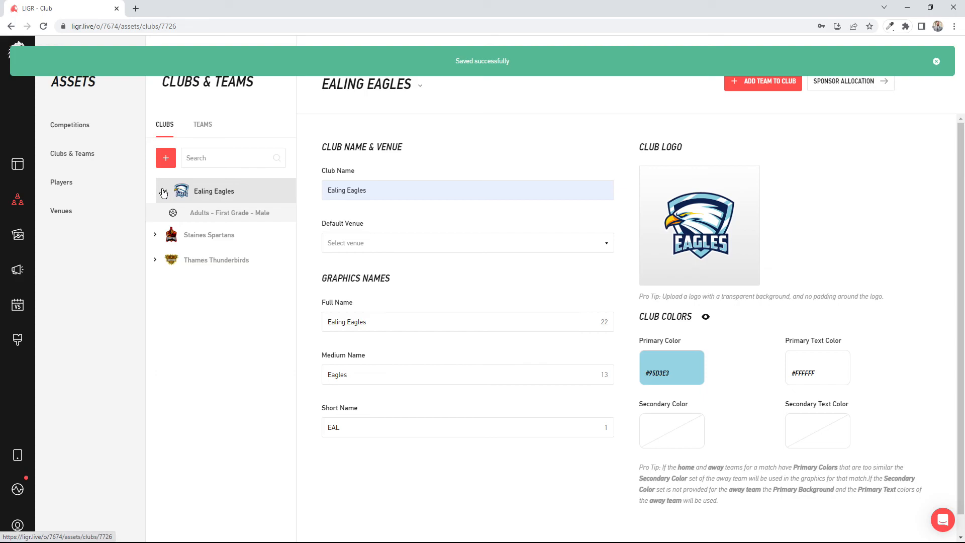
Look at the teams nested under the Staines Spartans and Thames Thunderbirds clubs.
{"action": "left_click", "coordinate": [189, 236]}
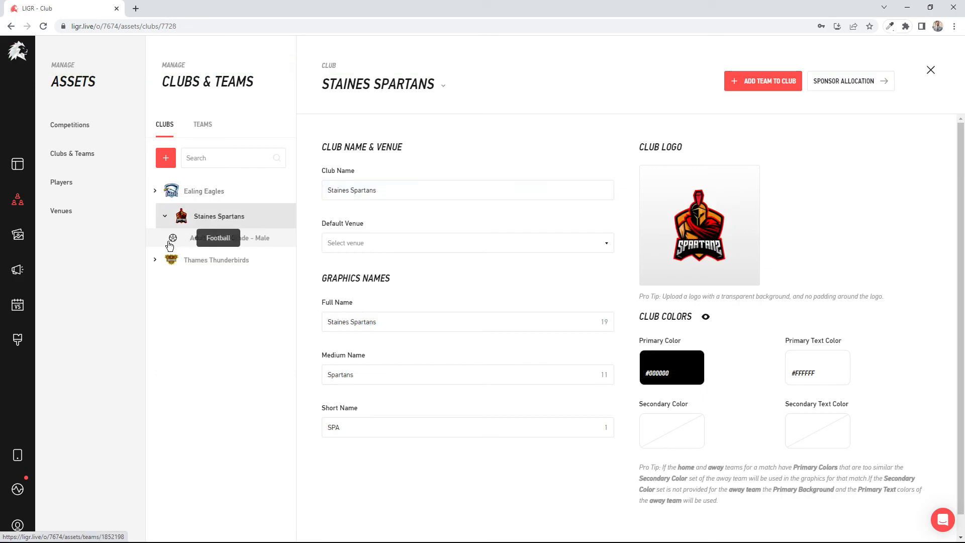
{"action": "left_click", "coordinate": [158, 258]}
{"action": "left_click", "coordinate": [188, 266]}
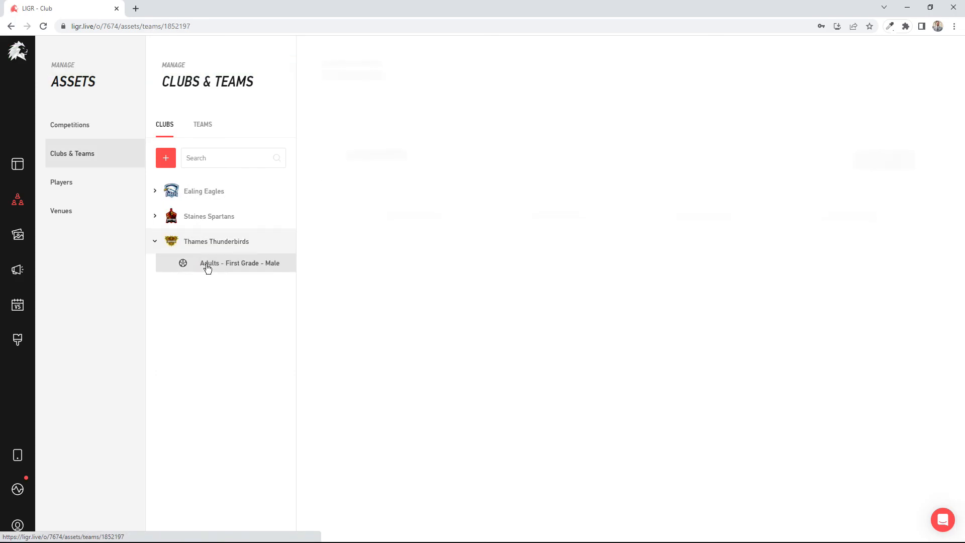
{"action": "left_click", "coordinate": [160, 221]}
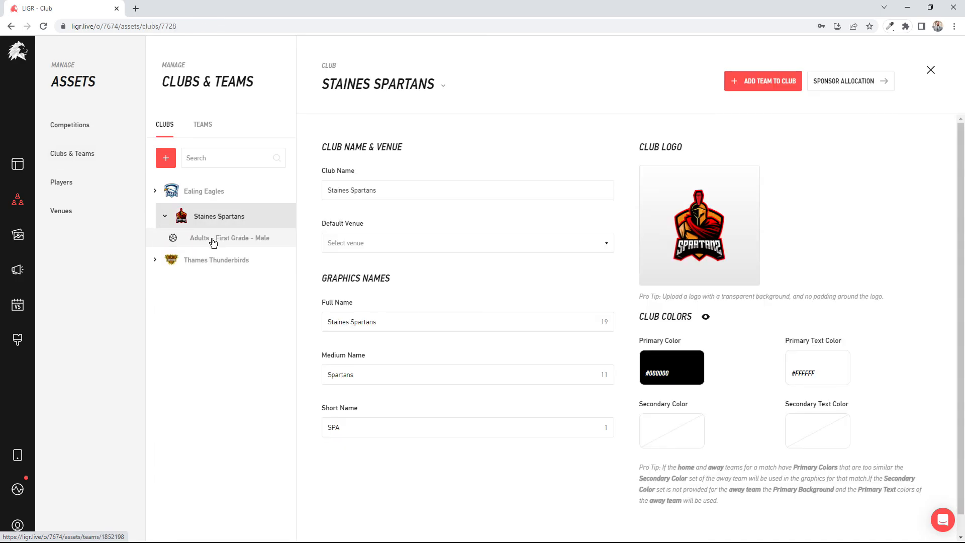